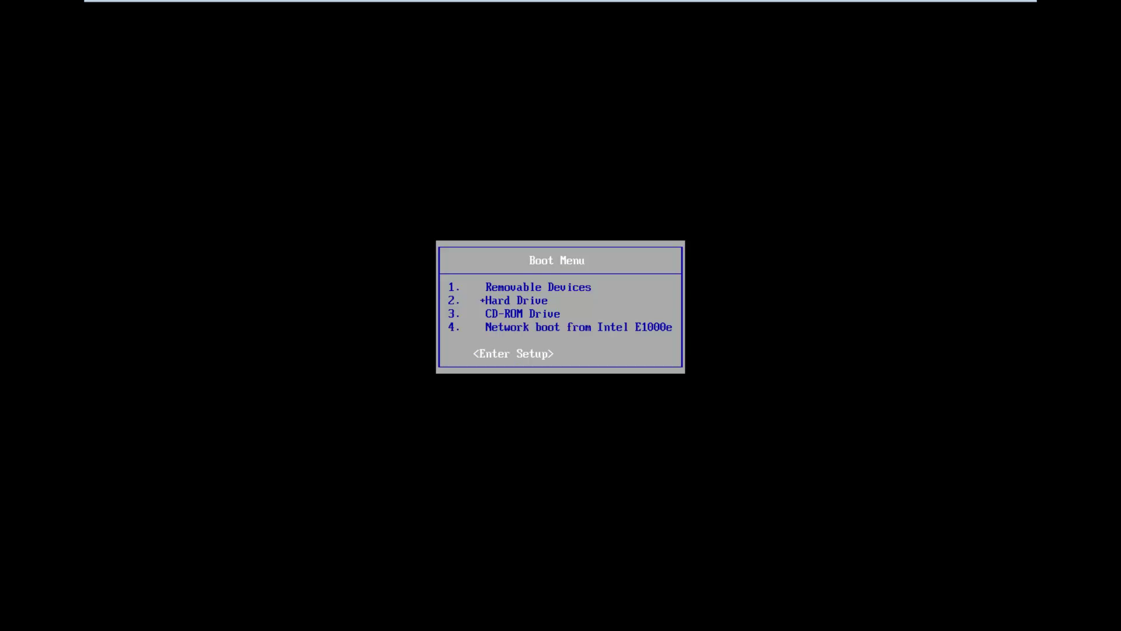
- Confirm <Enter Setup> in the Boot Menu to reach the BIOS main settings page
key("Return")
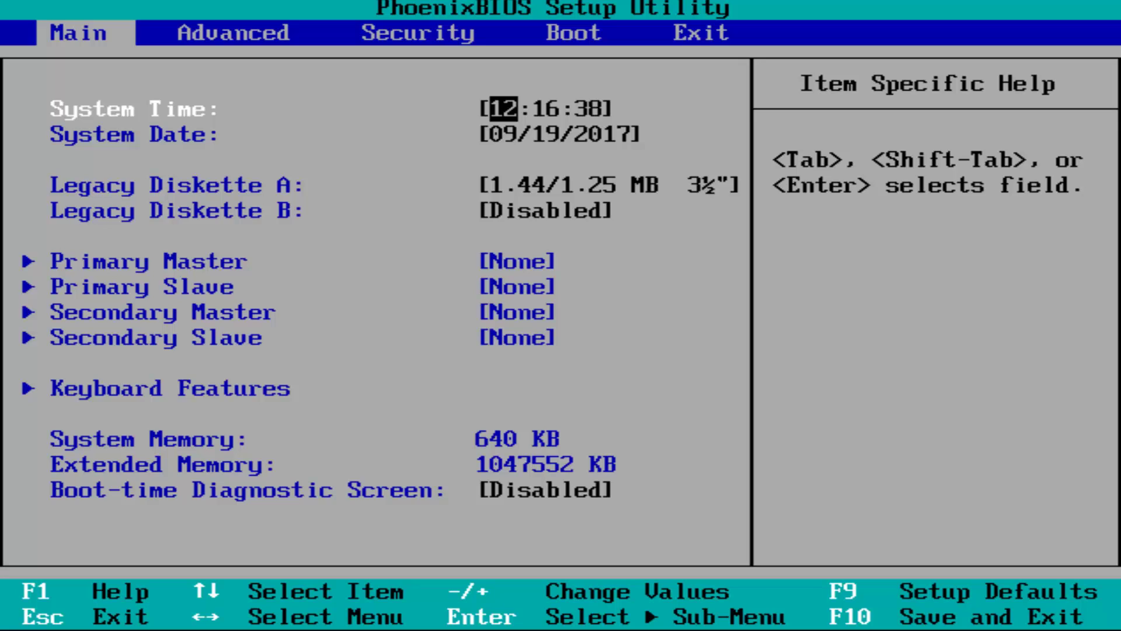
- Browse the Boot tab entries: removable devices, hard drive, CD-ROM drive, network boot
key("Right")
key("Right")
key("Right")
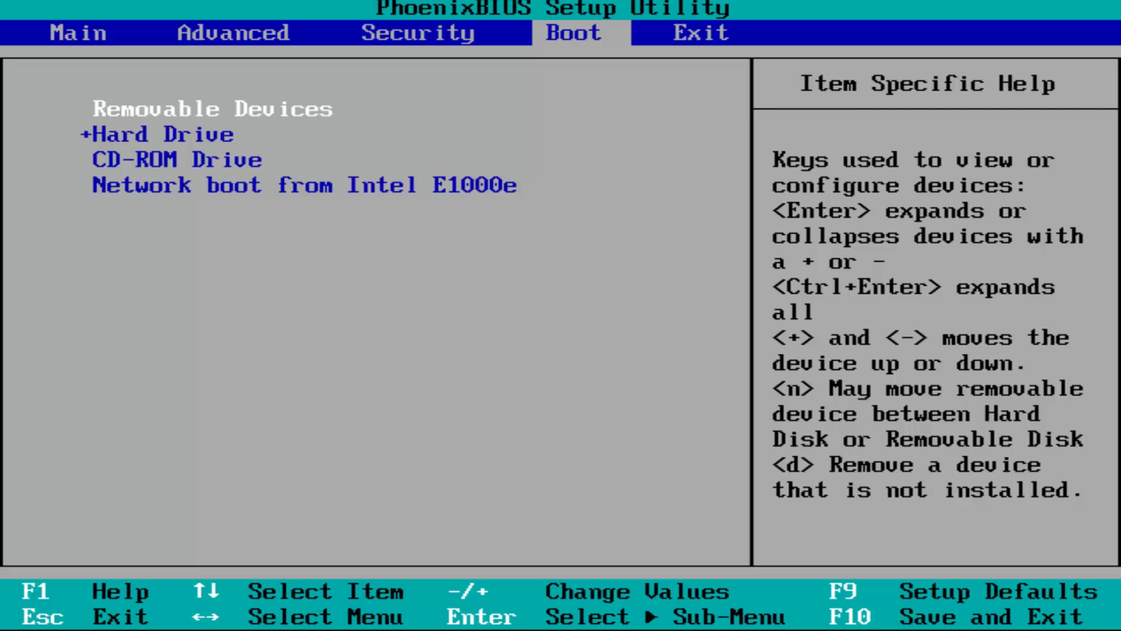
key("Down")
key("Down")
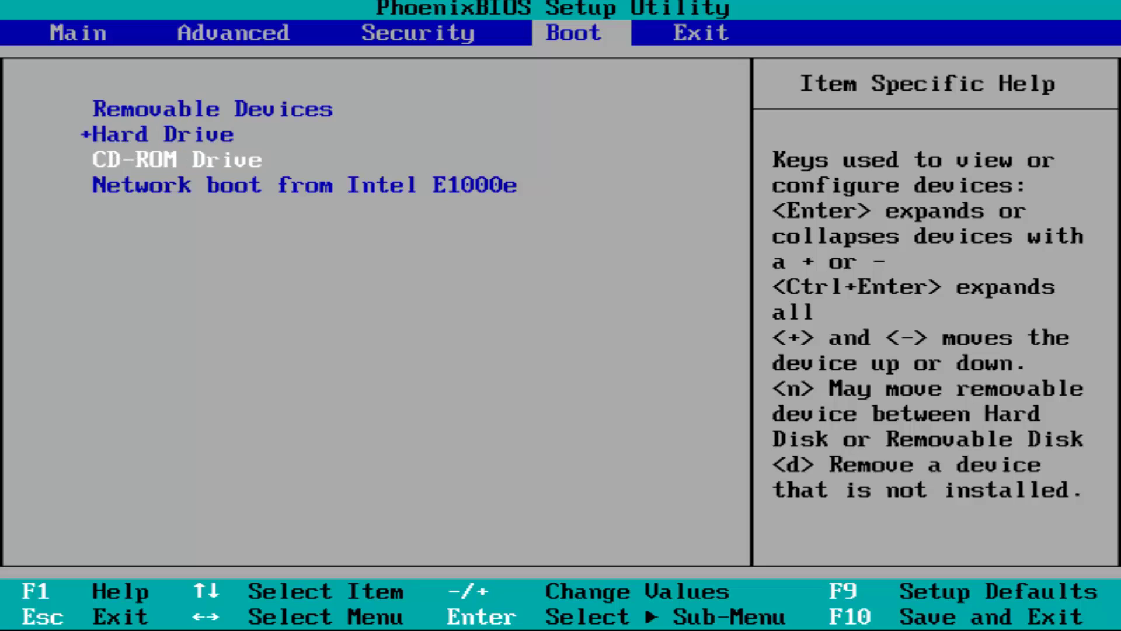
key("Up")
key("Down")
key("Down")
key("Up")
key("Up")
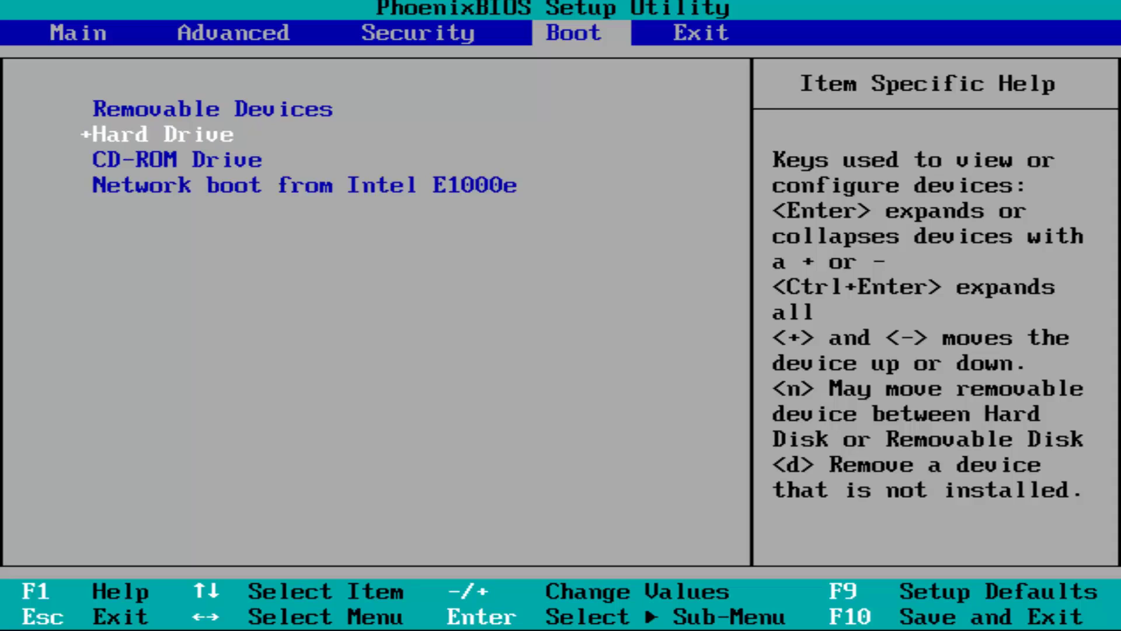
key("Up")
key("Down")
key("Down")
key("Down")
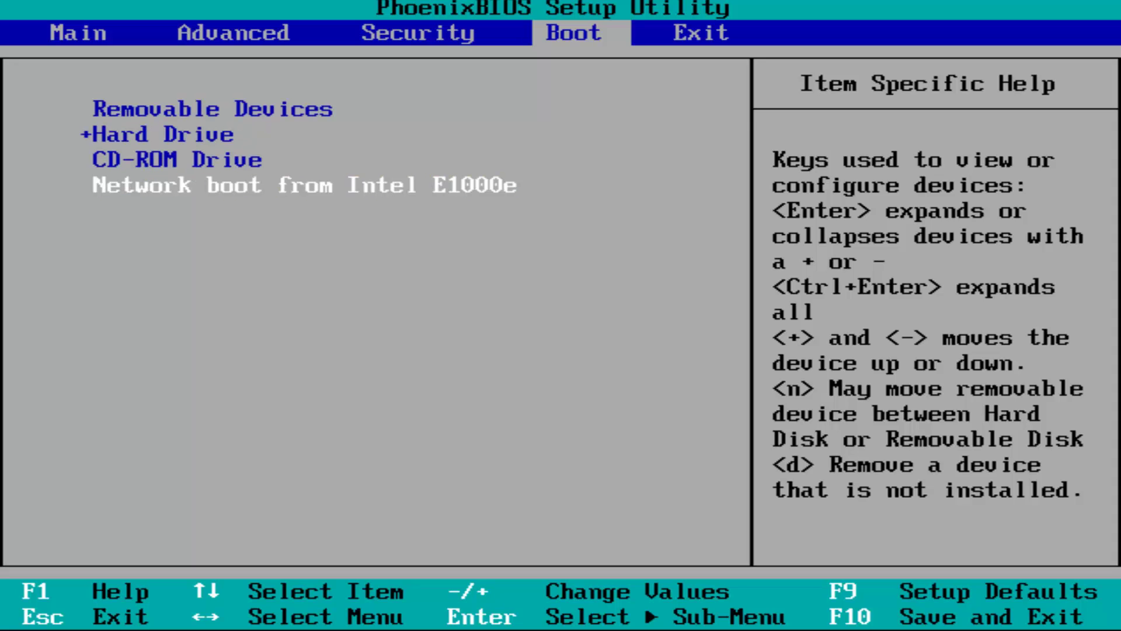